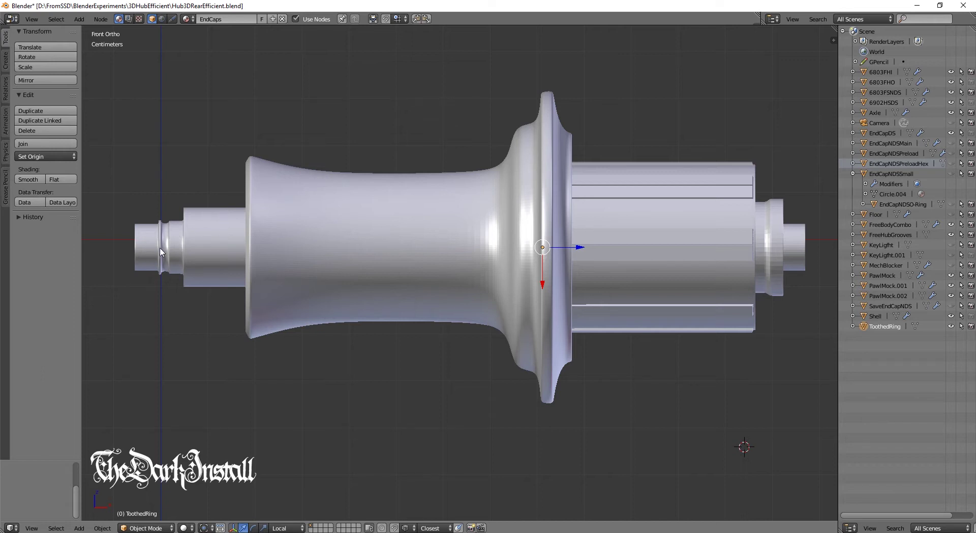
Step: Zoom and orbit the viewport in close on the freehub-side end cap of the hub
scroll(168, 251, up, 4)
scroll(398, 256, down, 2)
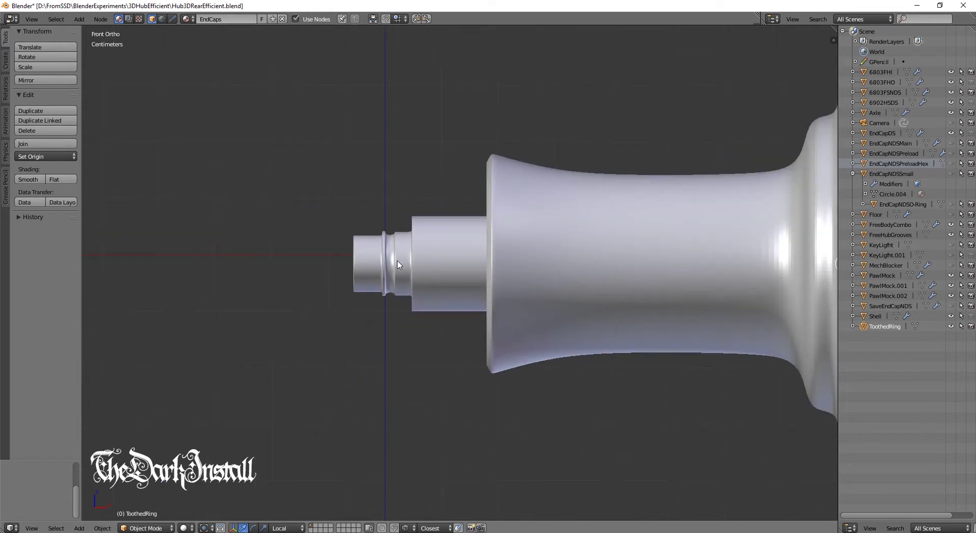
scroll(397, 256, up, 2)
middle_drag(376, 249, 350, 211)
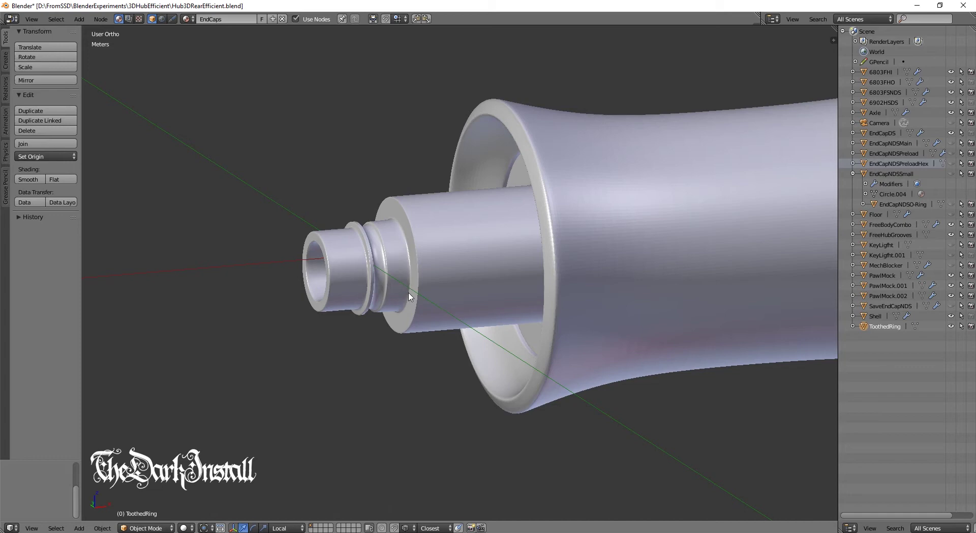
middle_drag(412, 294, 511, 239)
scroll(468, 221, up, 6)
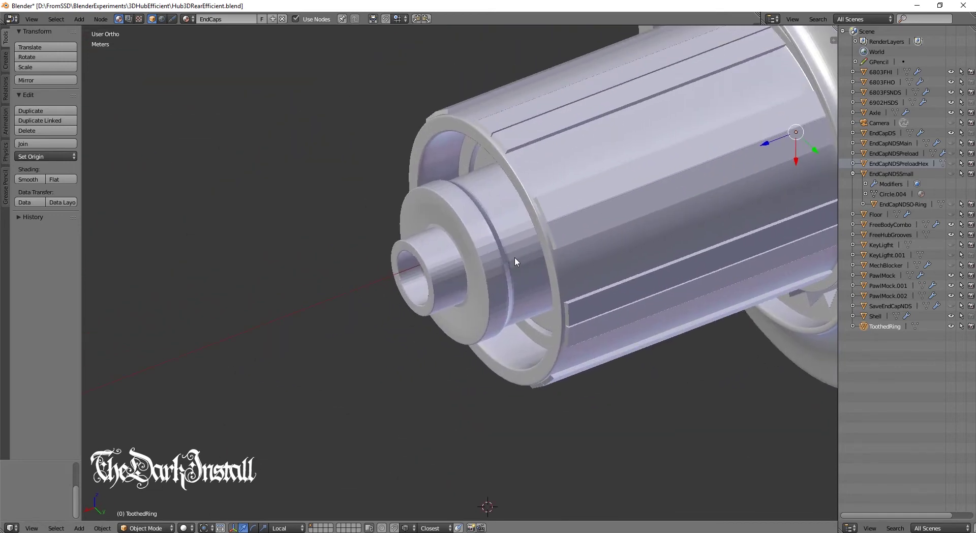
Step: Slide the drive-side end cap EndCapDS about 1.9 cm out along the axle, clear of the freehub
right_click(481, 239)
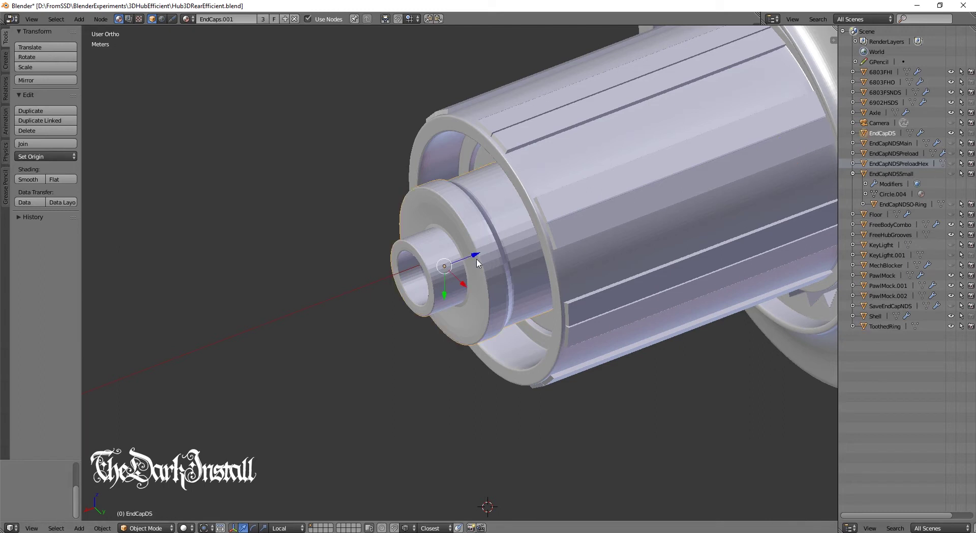
drag(472, 262, 402, 351)
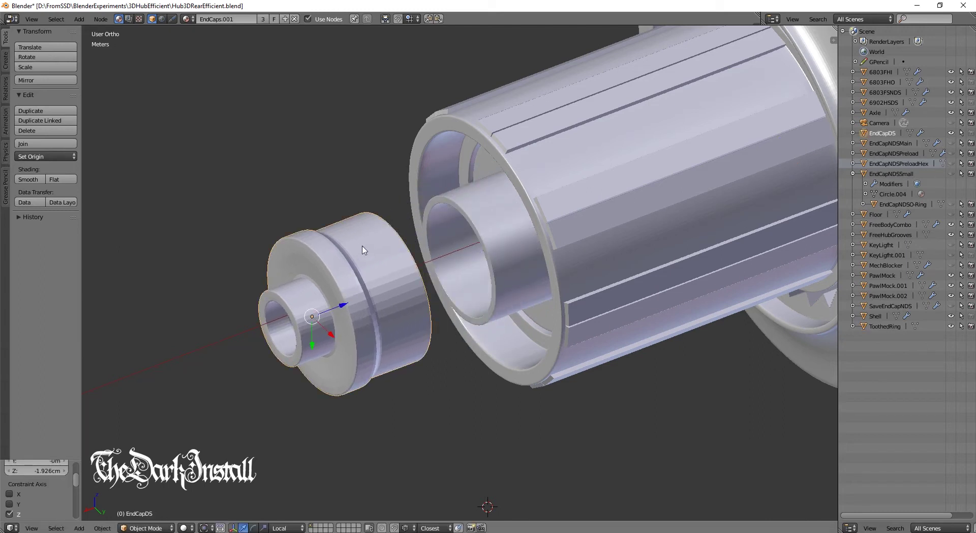
middle_drag(413, 347, 396, 291)
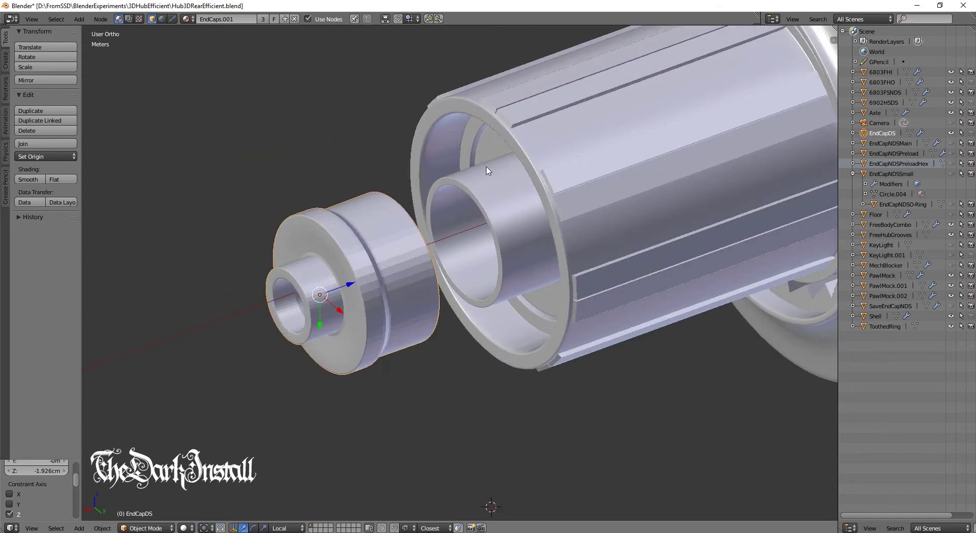
Step: Orbit and zoom round to a side-on view of the non-drive-side axle end and shell flange
middle_drag(491, 189, 584, 196)
scroll(582, 204, up, 1)
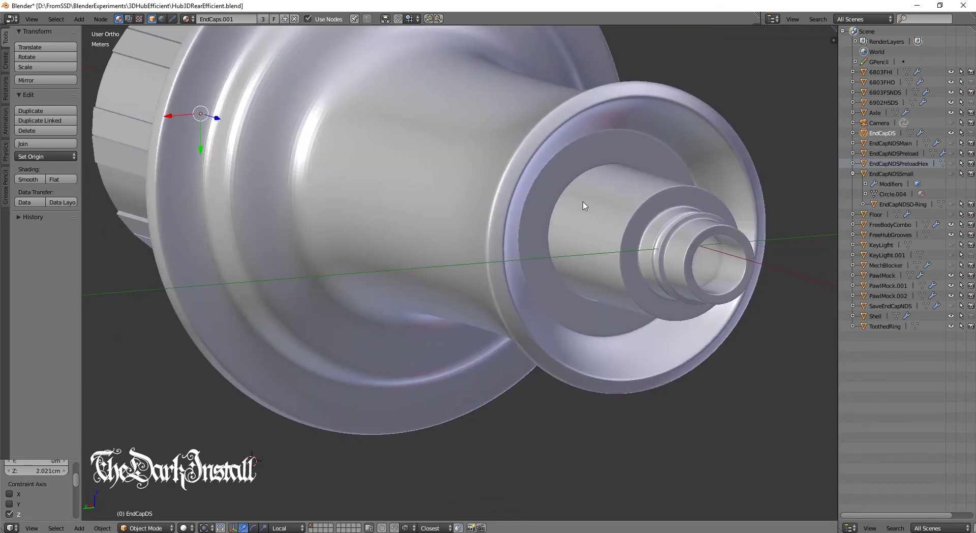
scroll(569, 235, down, 3)
middle_drag(569, 235, 538, 244)
scroll(327, 207, up, 3)
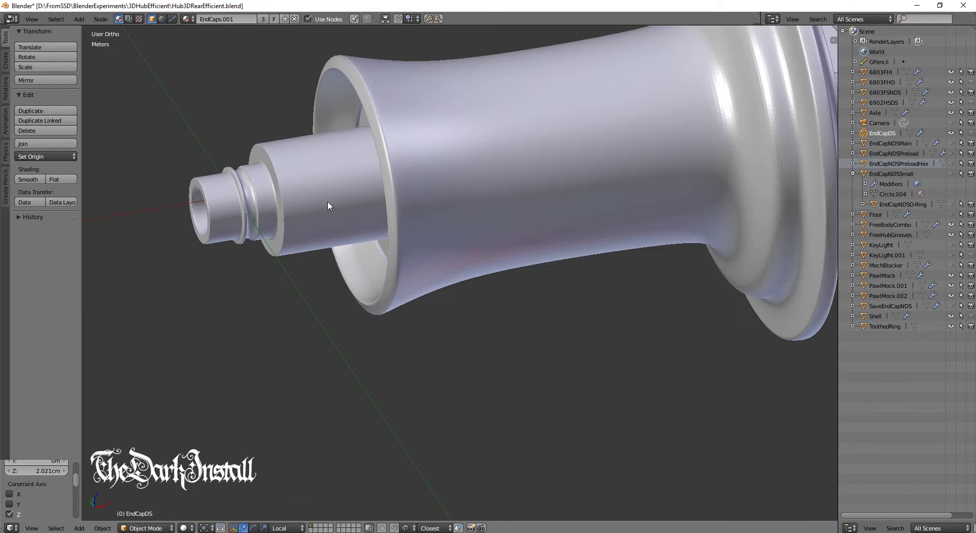
scroll(550, 139, up, 3)
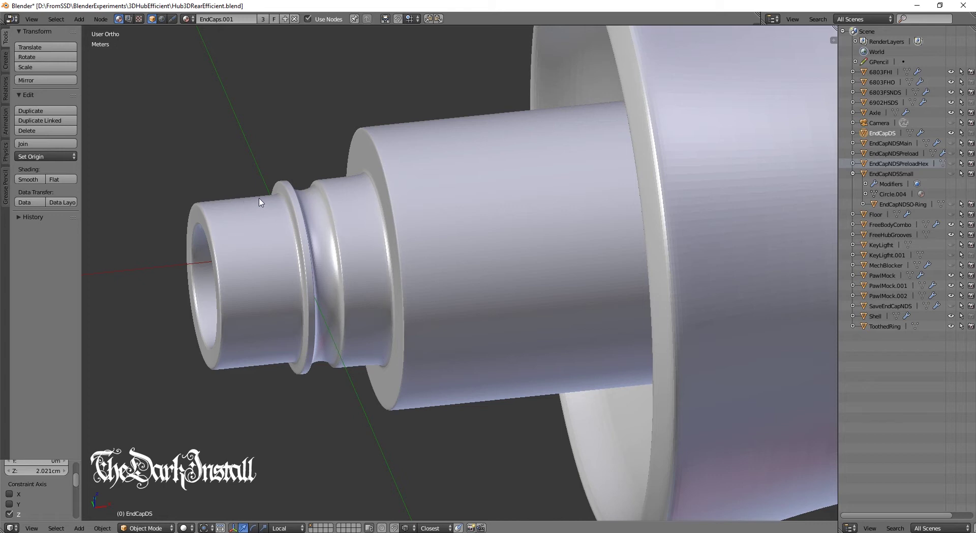
middle_drag(262, 202, 269, 201)
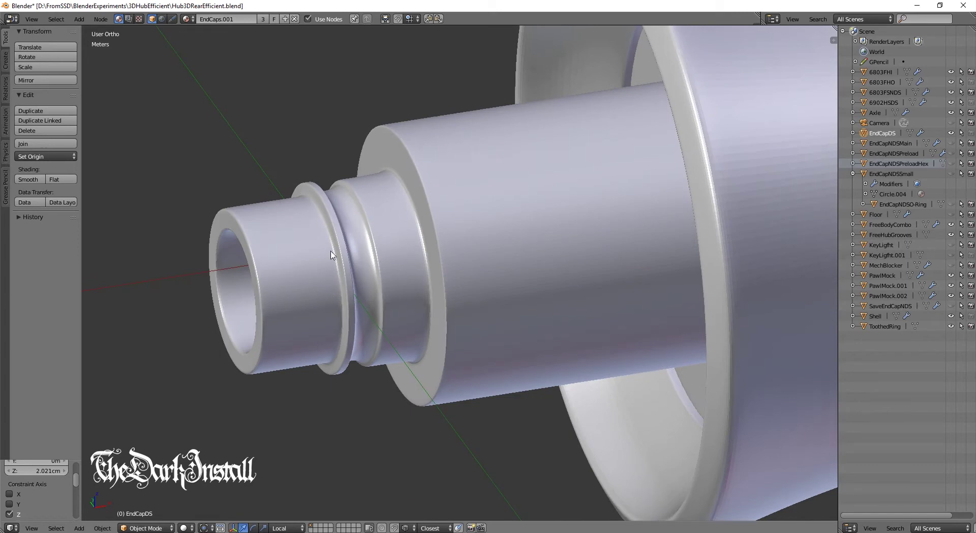
middle_drag(321, 251, 341, 244)
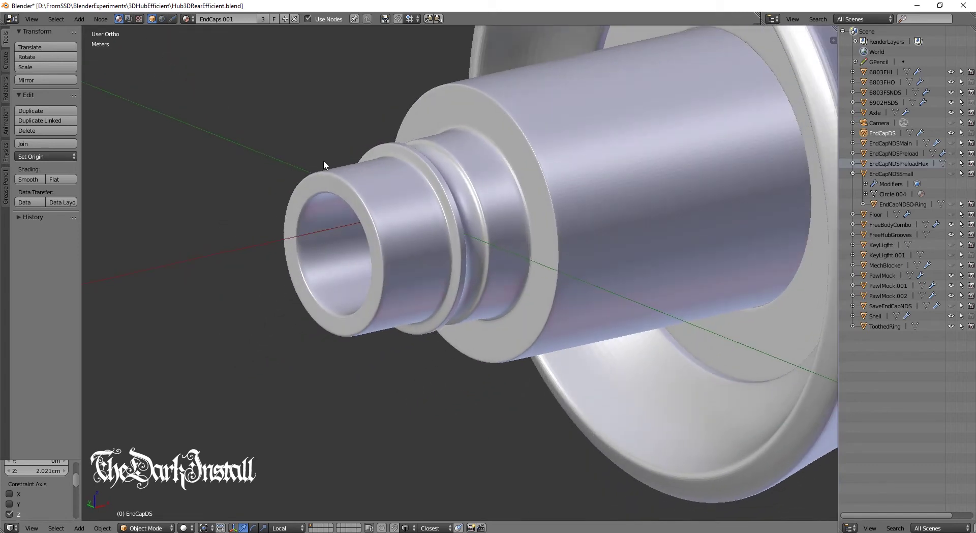
scroll(370, 170, down, 3)
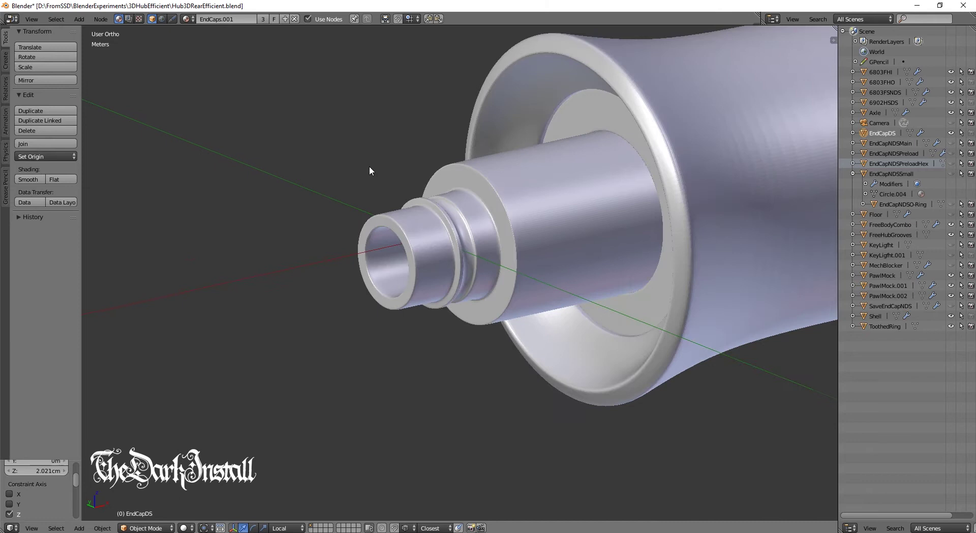
middle_drag(370, 170, 621, 185)
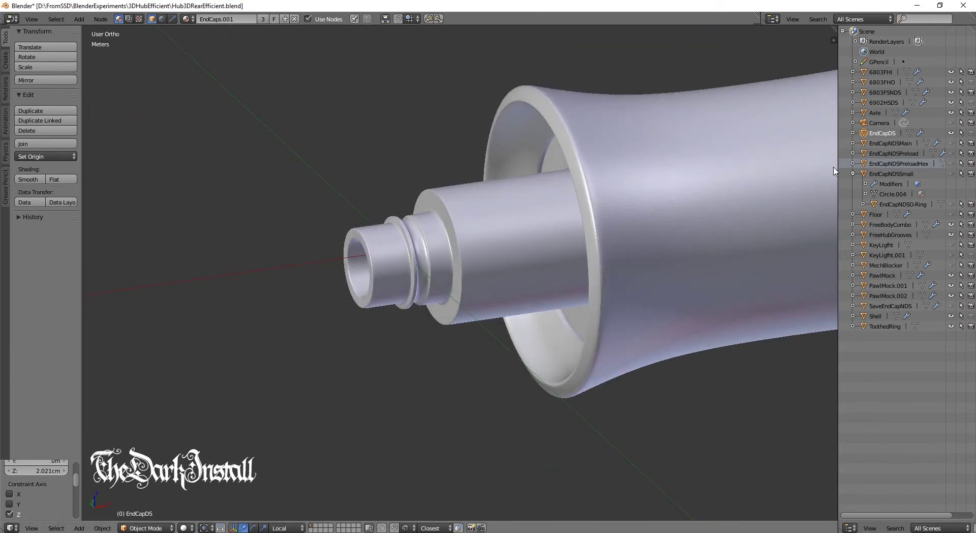
Step: Unhide EndCapNDSO-Ring, EndCapNDSPreload and the EndCapNDSPreloadHex hex nut
click(950, 204)
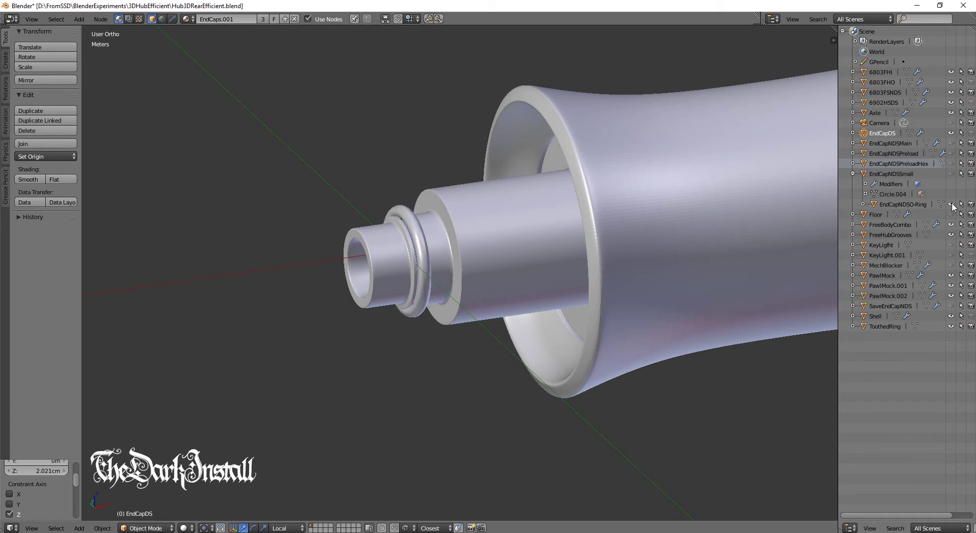
scroll(415, 245, up, 3)
middle_drag(416, 245, 451, 233)
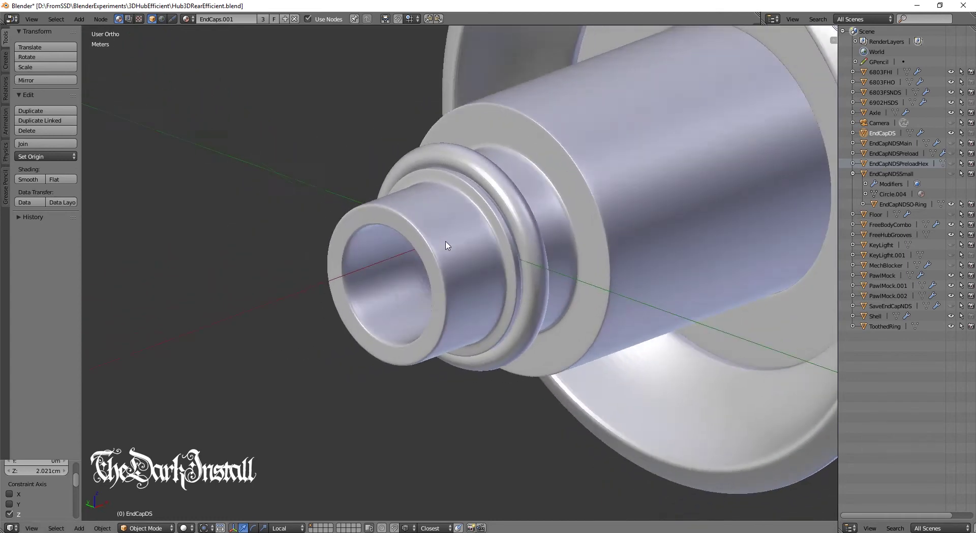
middle_drag(448, 180, 508, 173)
click(951, 153)
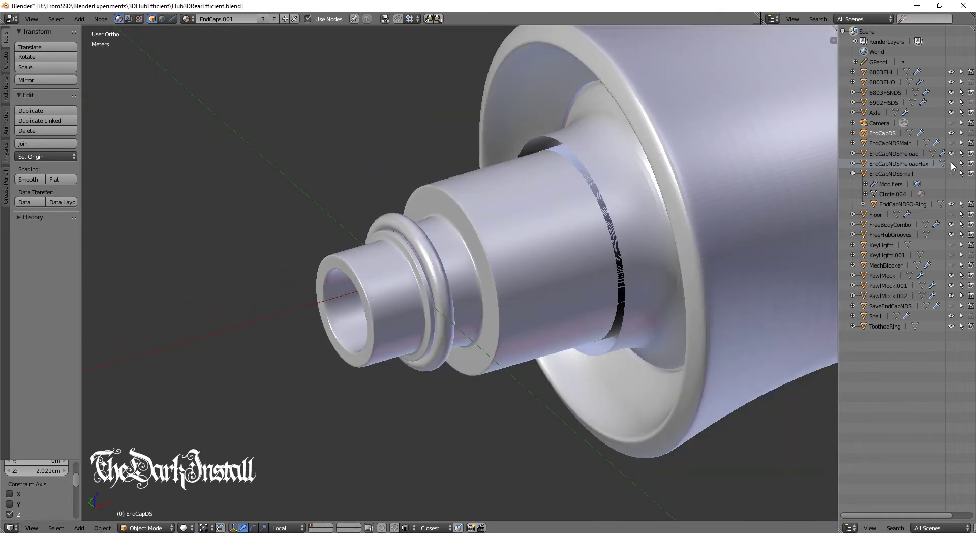
click(951, 163)
Step: Unhide the EndCapNDSSmall washer and the EndCapNDSMain grooved rings
middle_drag(653, 177, 664, 133)
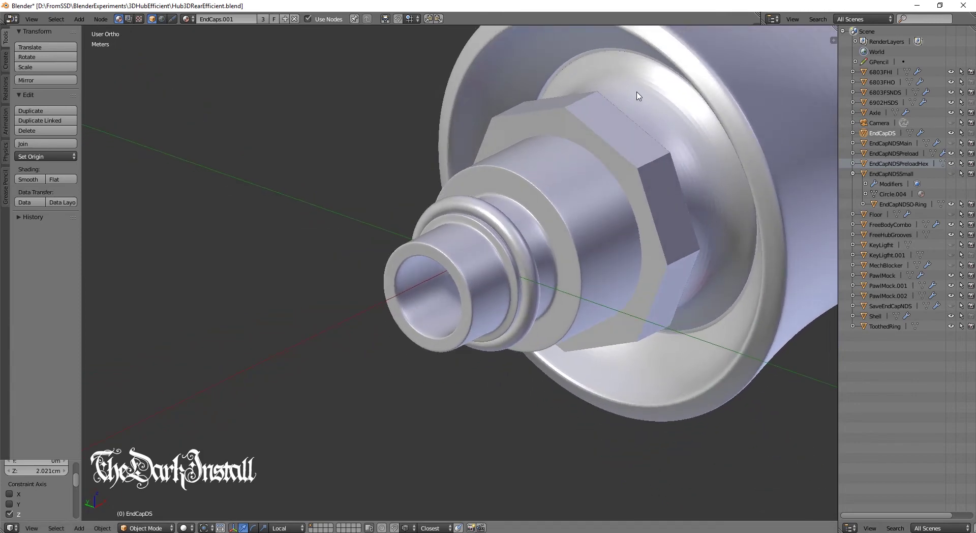
middle_drag(635, 94, 577, 189)
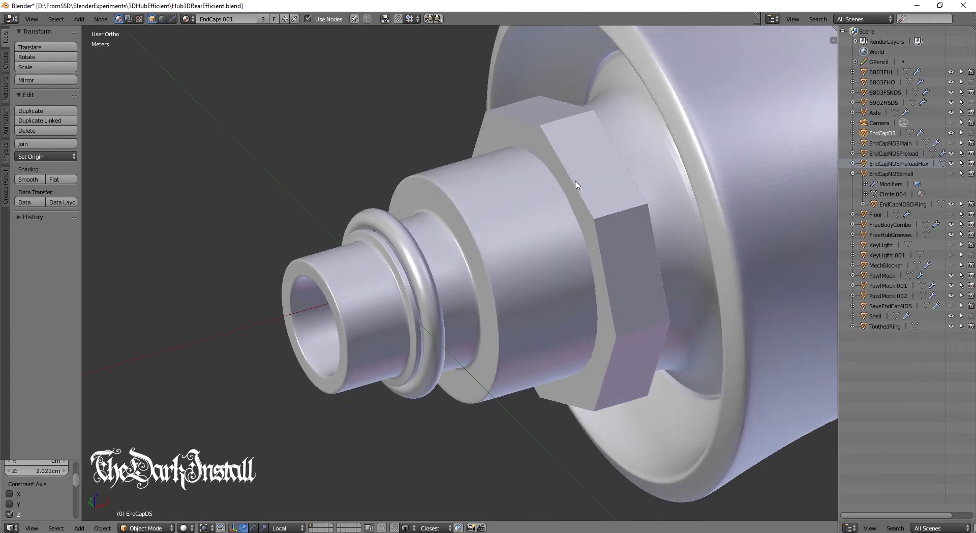
click(950, 174)
middle_drag(529, 218, 477, 216)
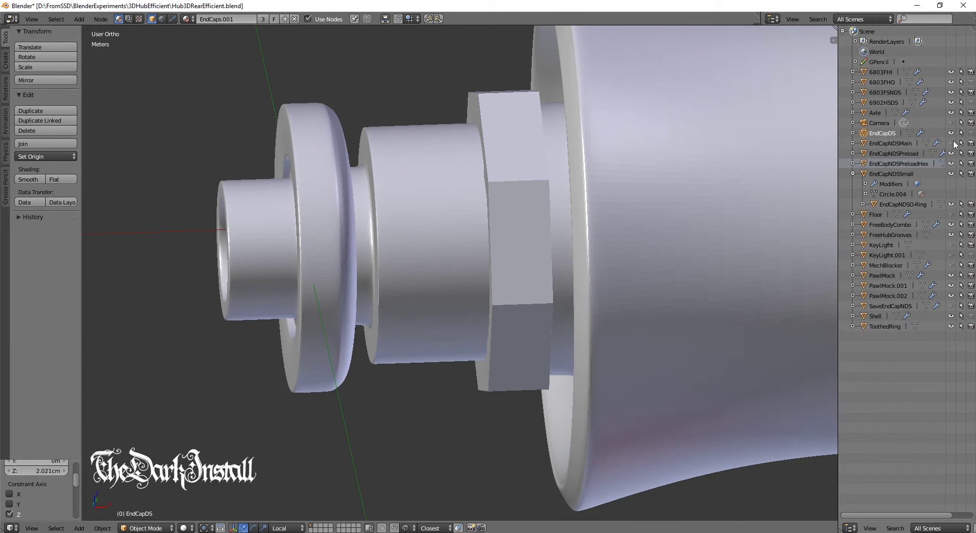
click(951, 142)
mouse_move(444, 211)
middle_down()
mouse_move(461, 206)
mouse_move(429, 154)
mouse_move(293, 344)
mouse_move(500, 297)
mouse_move(665, 139)
middle_up()
Step: Show the end cap parts in their material colours and orbit around the blue ring and hex nut
key(alt+z)
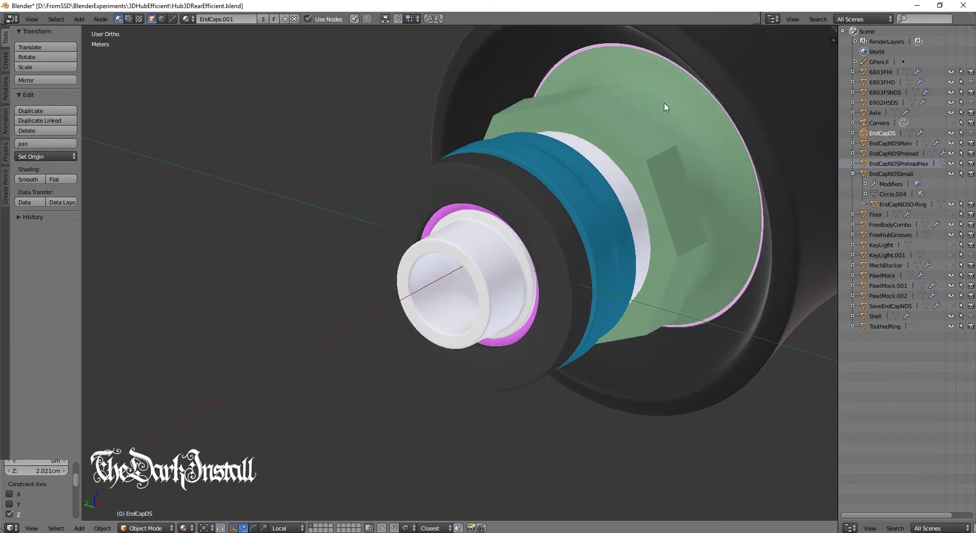
middle_drag(665, 107, 434, 163)
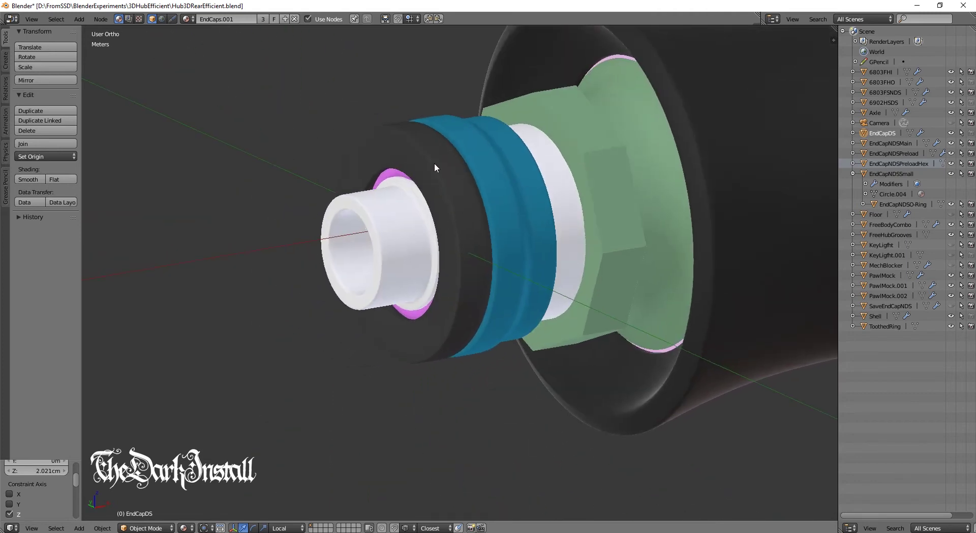
middle_drag(452, 199, 526, 238)
scroll(526, 233, down, 3)
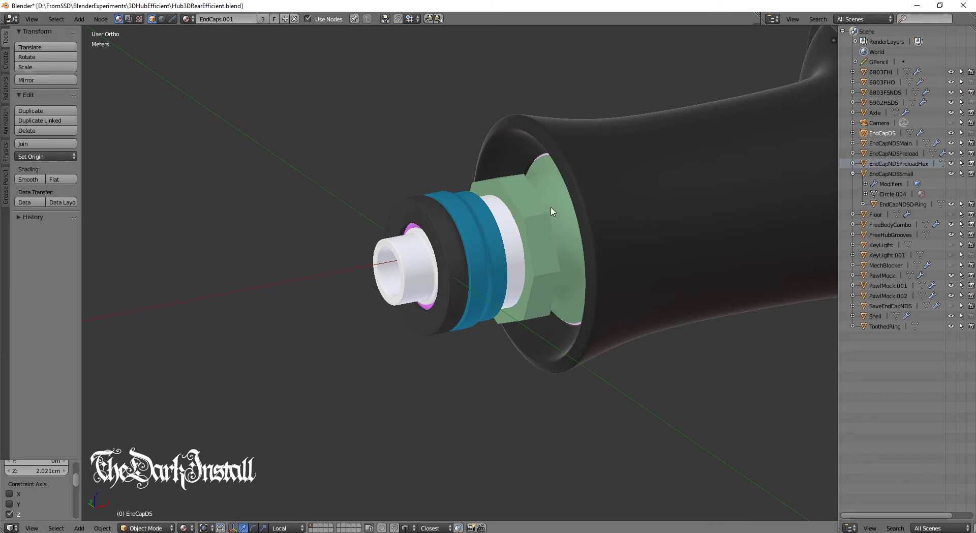
middle_drag(555, 255, 562, 249)
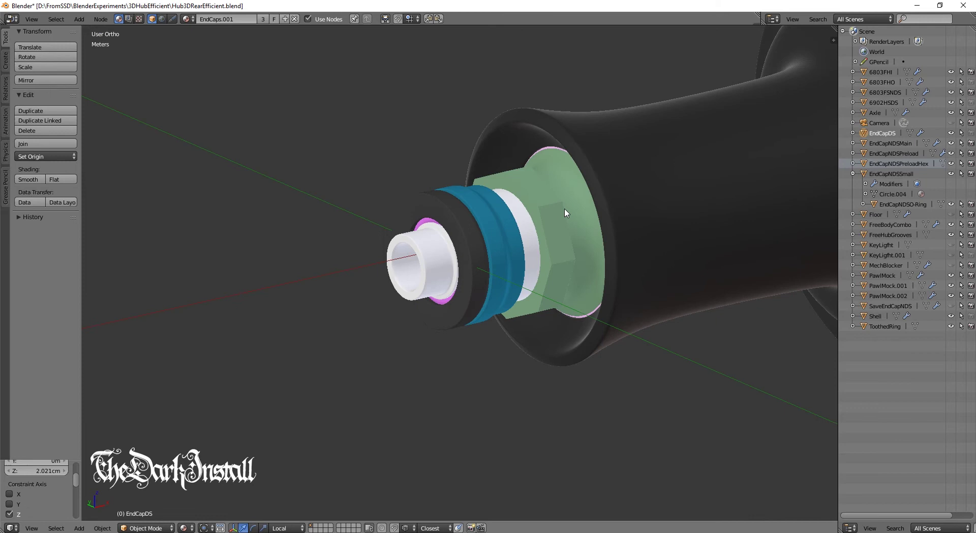
middle_drag(567, 213, 491, 206)
scroll(508, 235, up, 3)
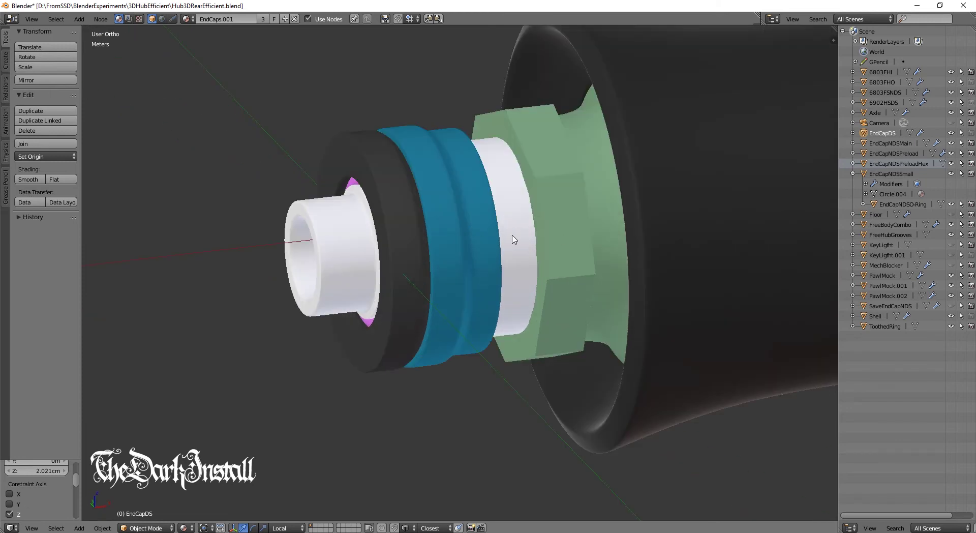
scroll(554, 205, down, 5)
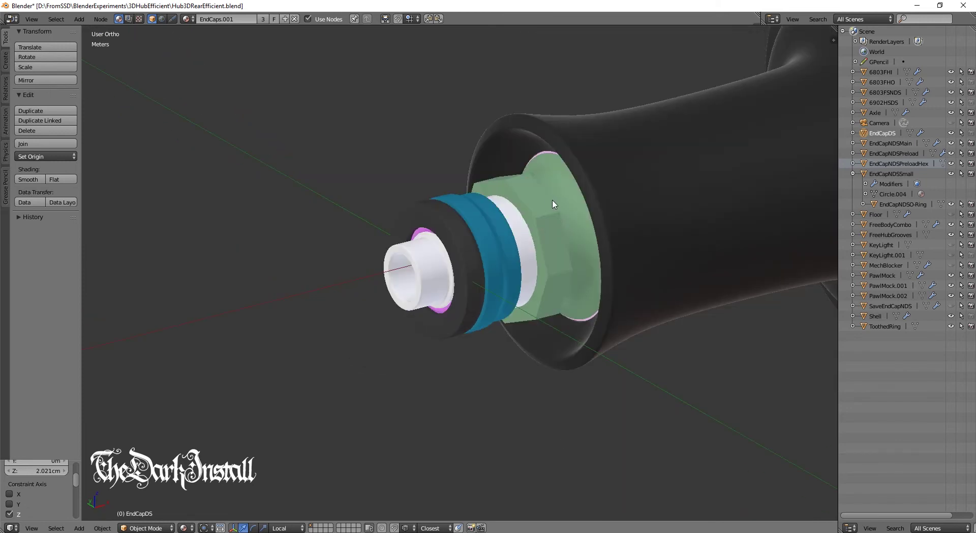
Step: Frame the end cap stack in Front Ortho view (Numpad 1) and zoom in
middle_drag(554, 205, 572, 218)
scroll(579, 203, up, 5)
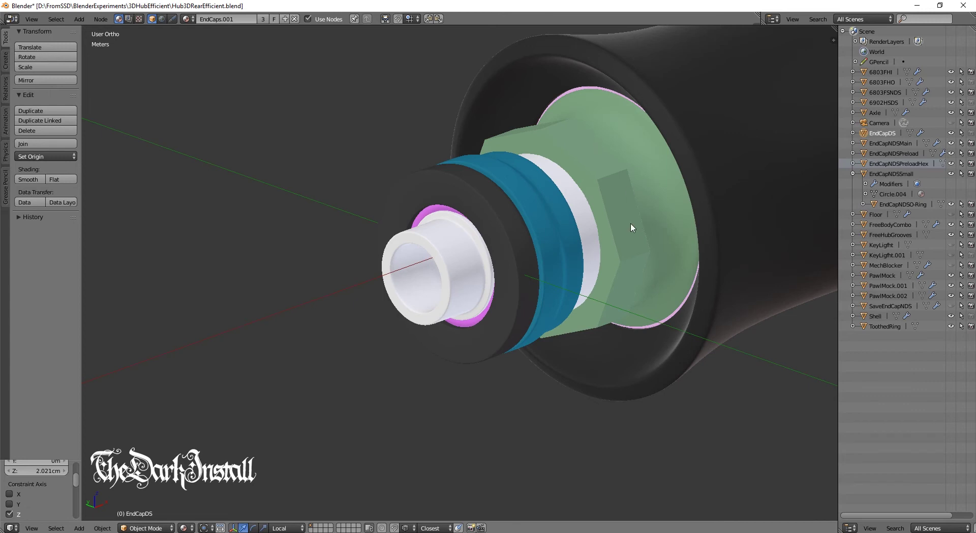
middle_drag(588, 190, 593, 246)
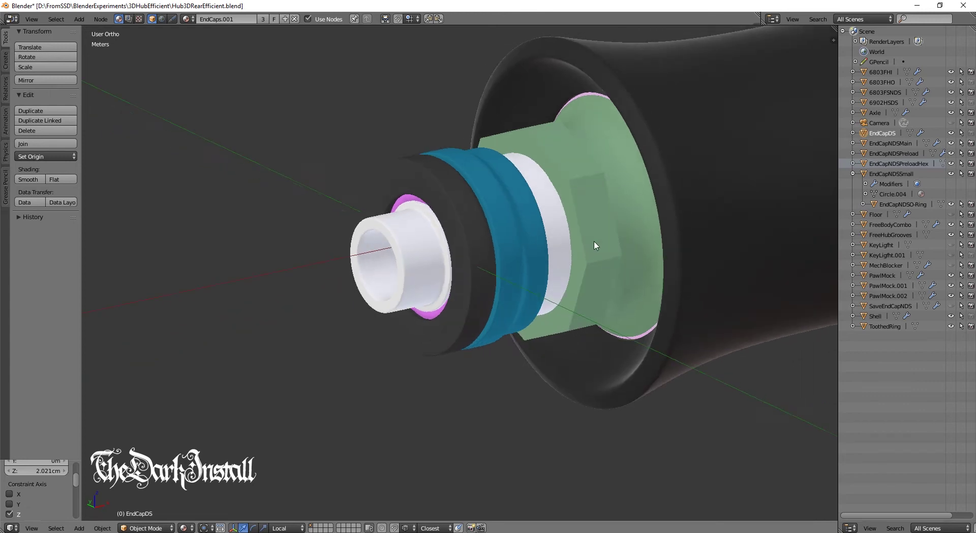
middle_drag(479, 187, 445, 183)
scroll(446, 183, up, 2)
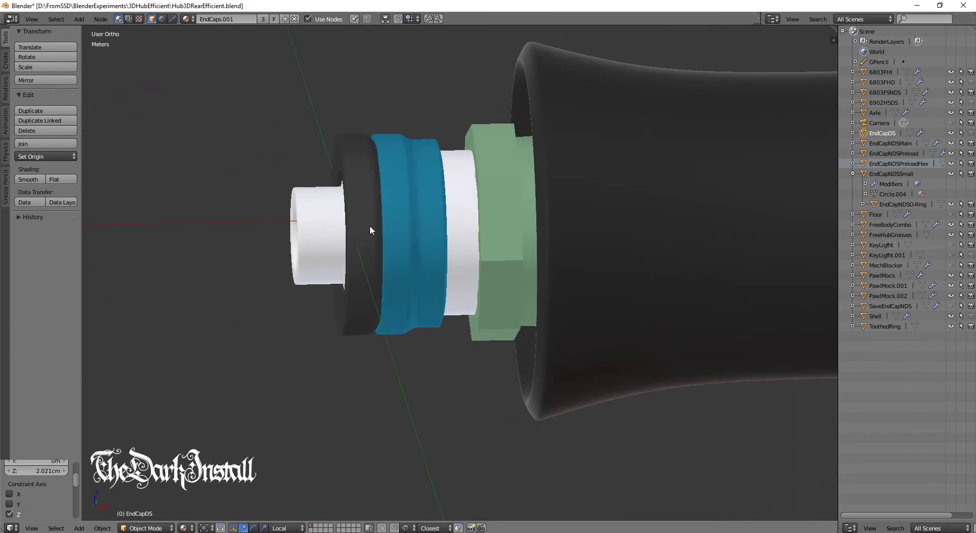
middle_drag(355, 181, 401, 138)
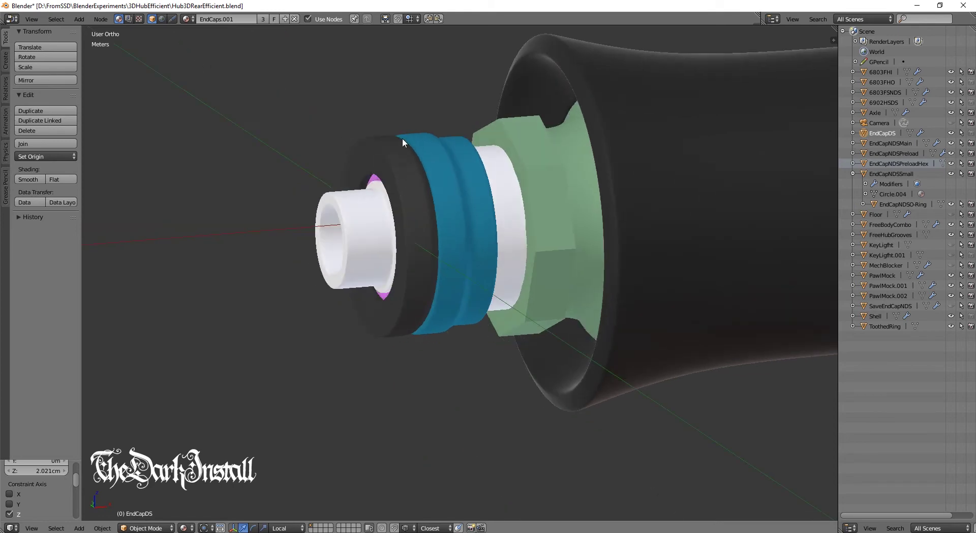
middle_drag(546, 128, 540, 219)
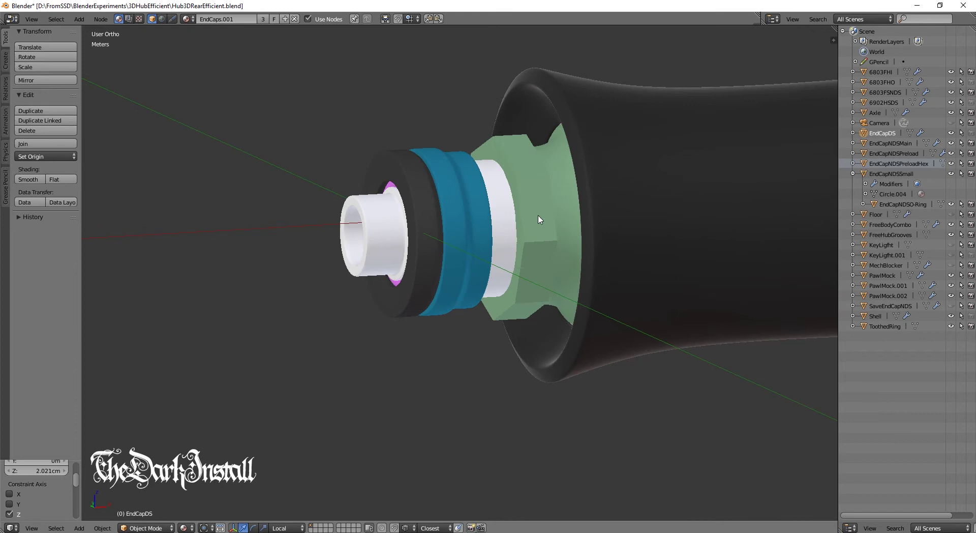
key(KP_1)
scroll(512, 234, up, 1)
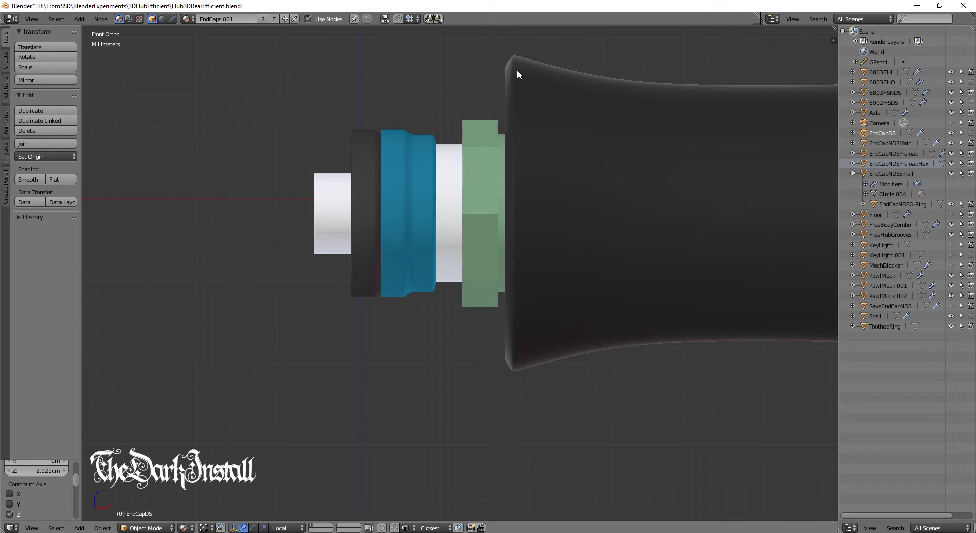
Step: Temporarily hide the Shell to inspect the inner hub parts, then bring it back
key(h)
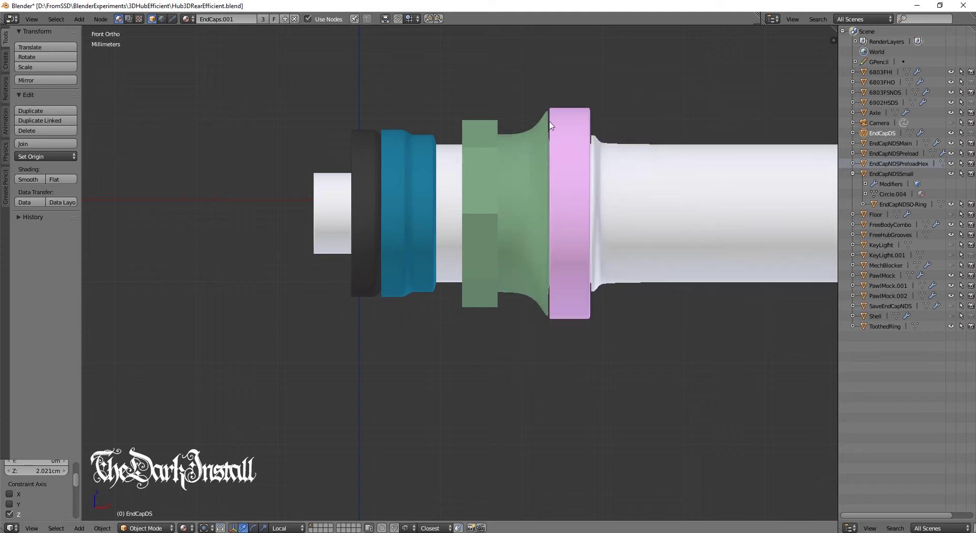
middle_drag(564, 148, 526, 239)
key(alt+h)
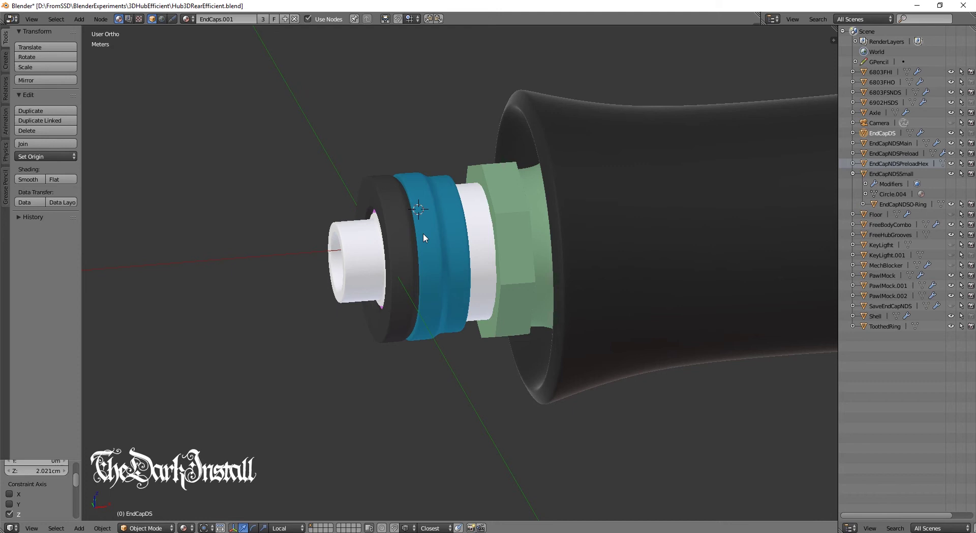
scroll(423, 237, up, 3)
middle_drag(423, 237, 386, 157)
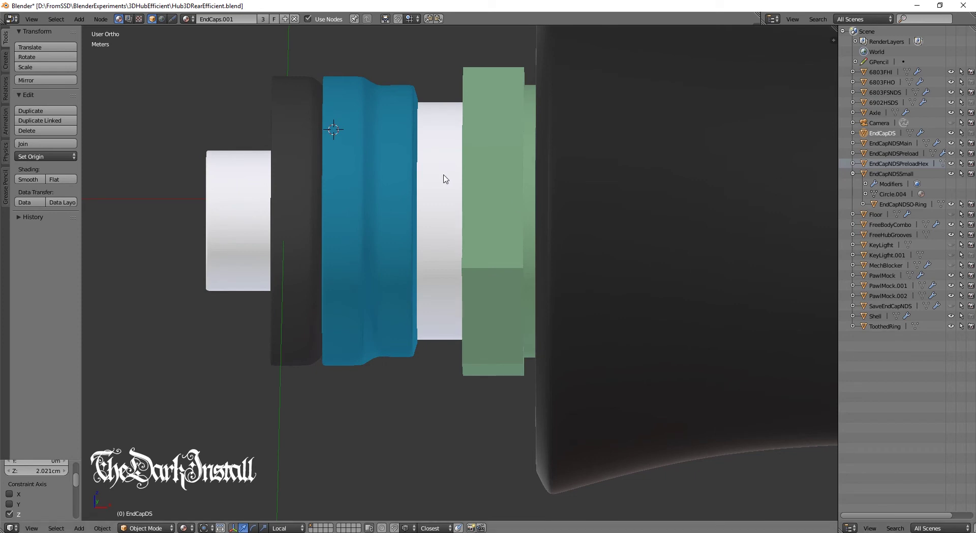
Step: Hide EndCapNDSSmall to expose the white sleeve's stepped, flanged end
click(950, 173)
middle_drag(502, 212, 413, 183)
middle_drag(473, 150, 456, 175)
scroll(353, 108, up, 3)
middle_drag(352, 108, 336, 78)
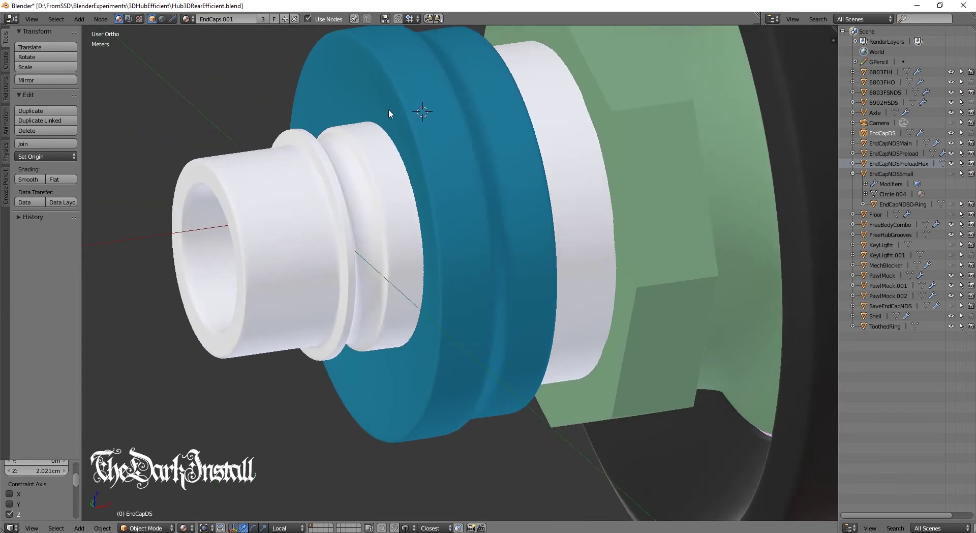
Step: Make EndCapNDSSmall visible again, entering and leaving Edit Mode around it
key(Tab)
scroll(454, 205, up, 3)
scroll(478, 196, down, 4)
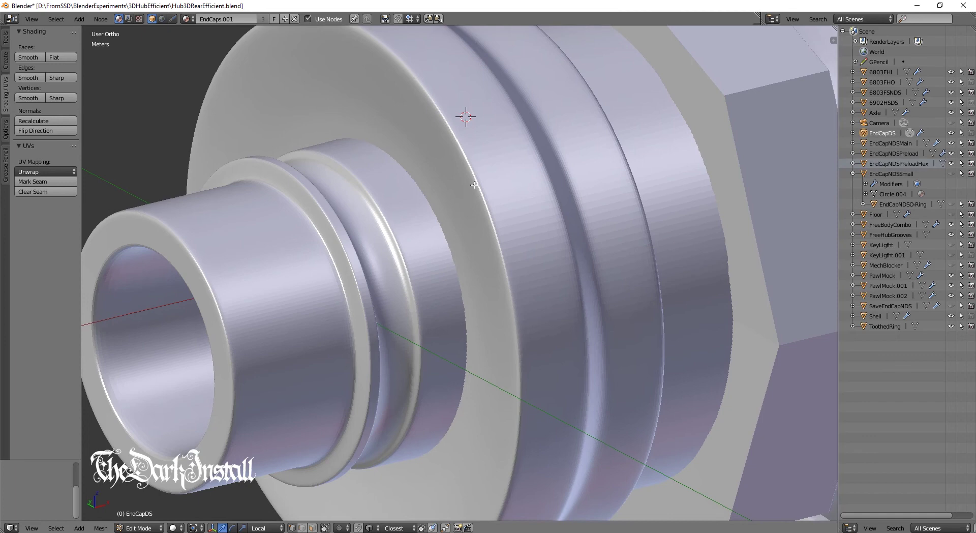
middle_drag(542, 204, 475, 194)
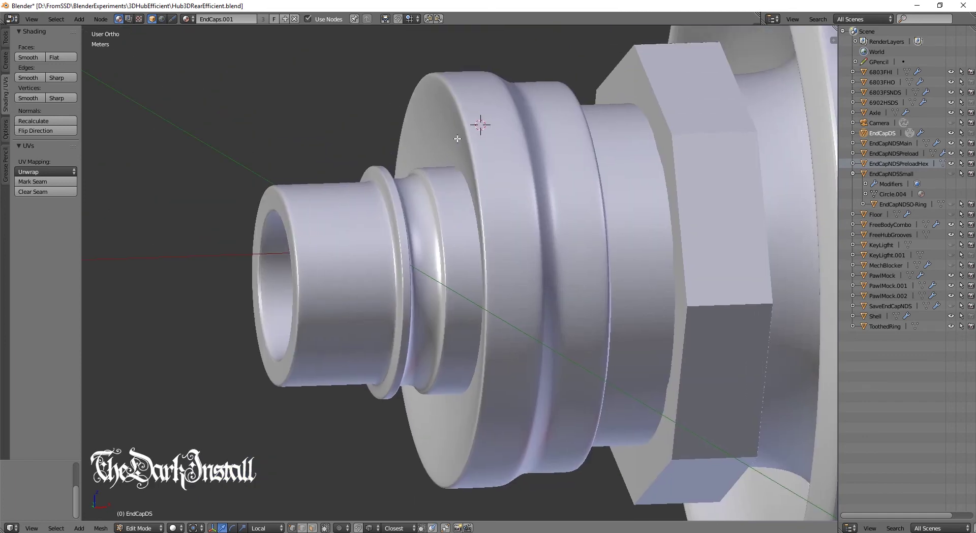
middle_drag(452, 133, 498, 133)
click(950, 173)
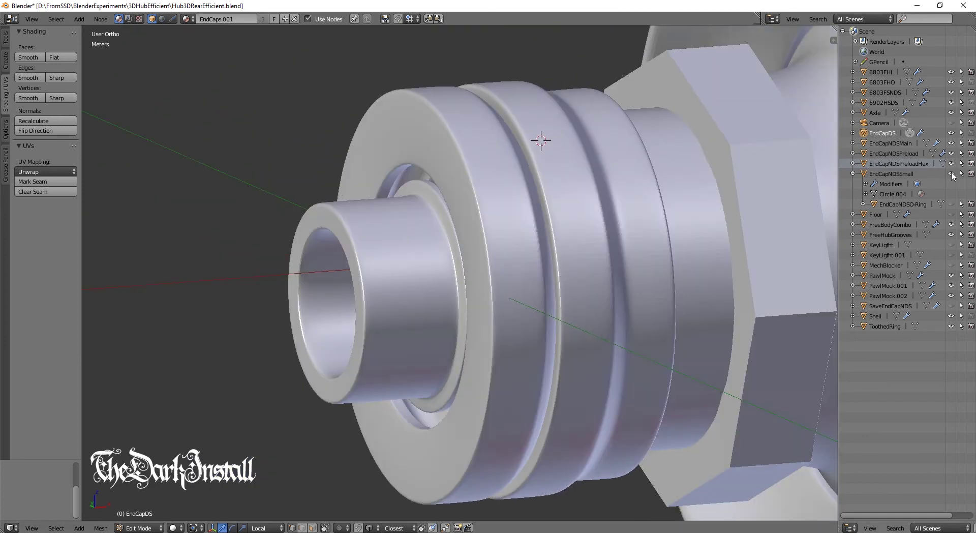
key(Tab)
Step: Select the EndCapNDSSmall ring and start rotating it
middle_drag(737, 219, 446, 124)
right_click(447, 124)
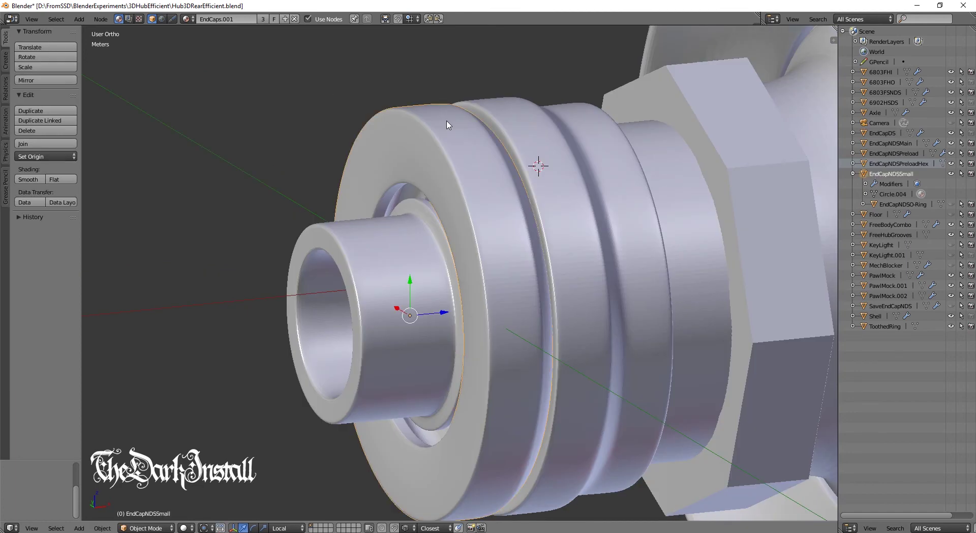
key(r)
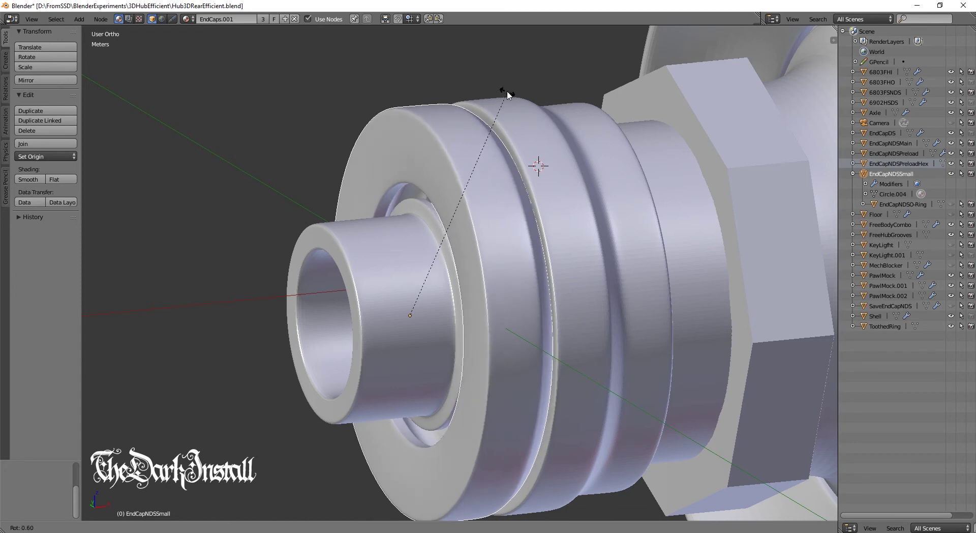
Step: Test-tilt EndCapNDSSmall in Front Ortho view, cancelling the last tilt so it stays upright
click(503, 94)
key(KP_1)
key(r)
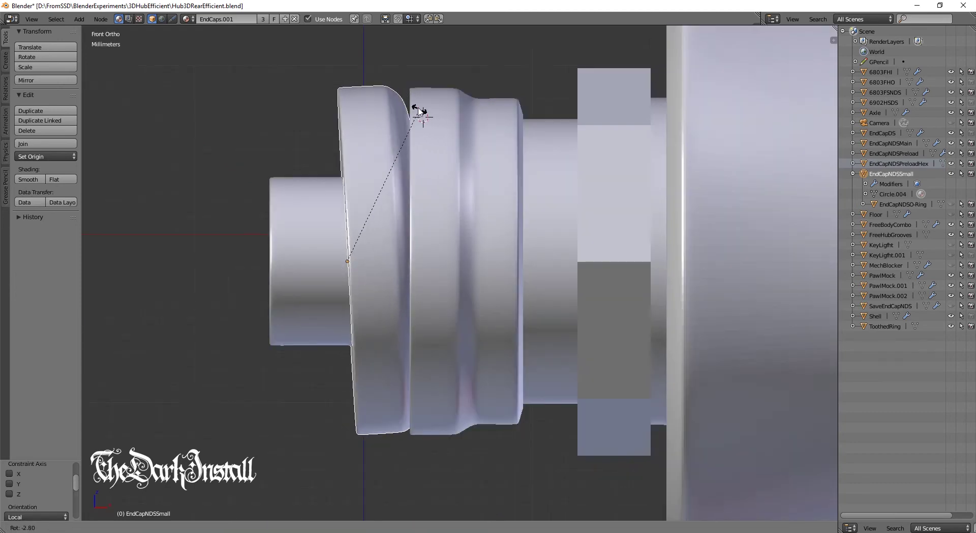
click(436, 117)
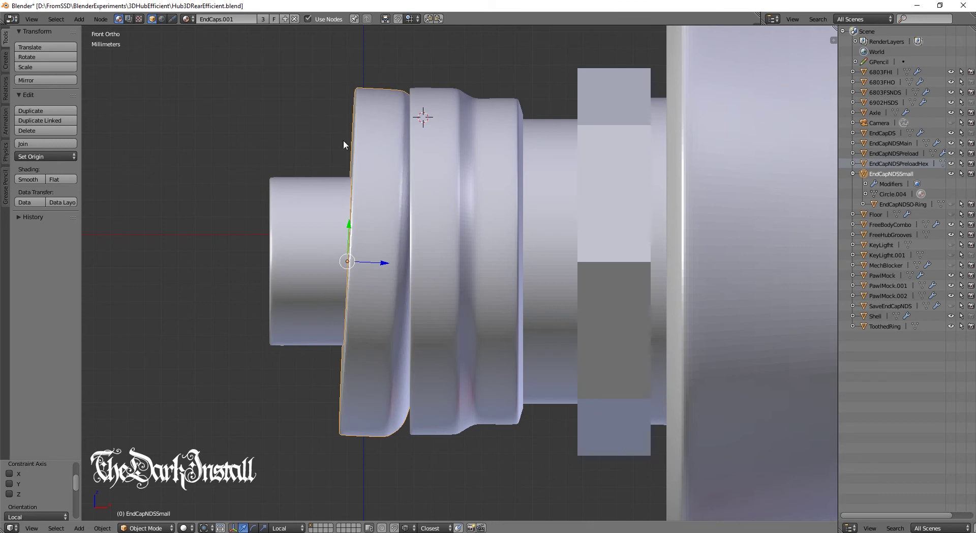
key(r)
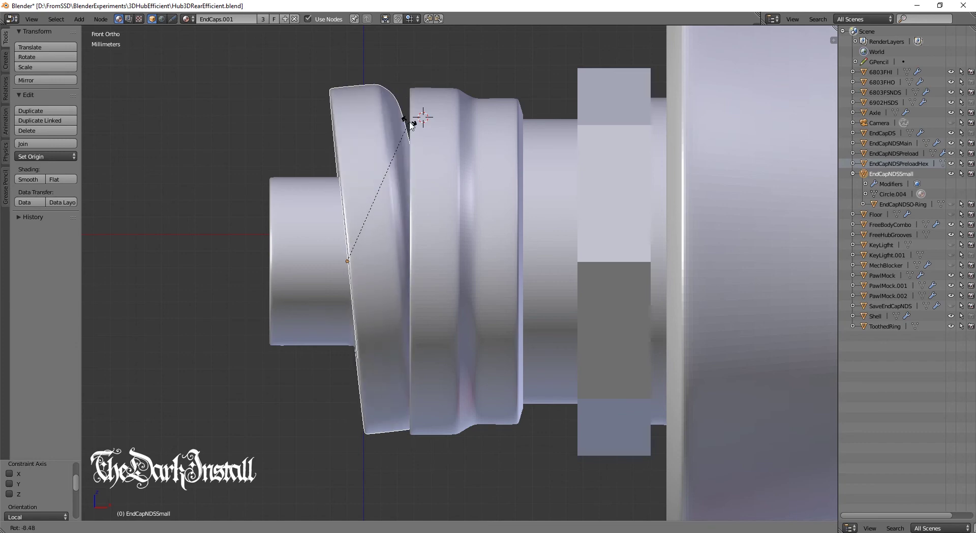
key(Escape)
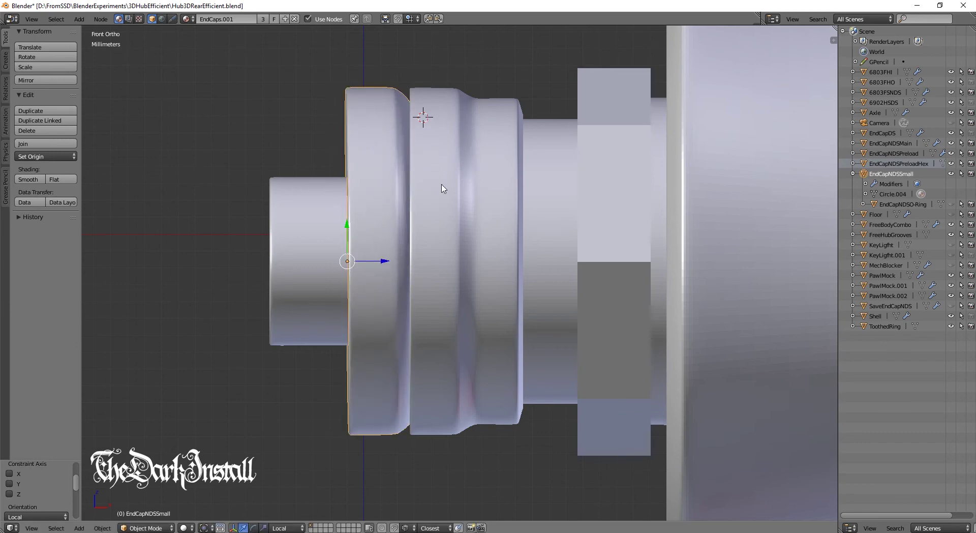
middle_drag(412, 212, 458, 226)
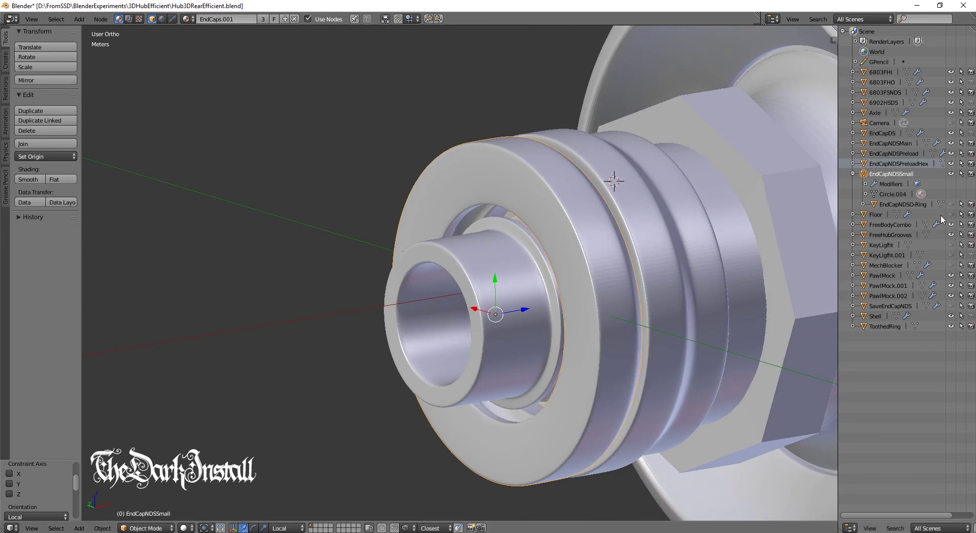
Step: Rotate the EndCapNDSSmall ring about the global X axis, restarting the X-locked rotation once
middle_drag(675, 286, 551, 259)
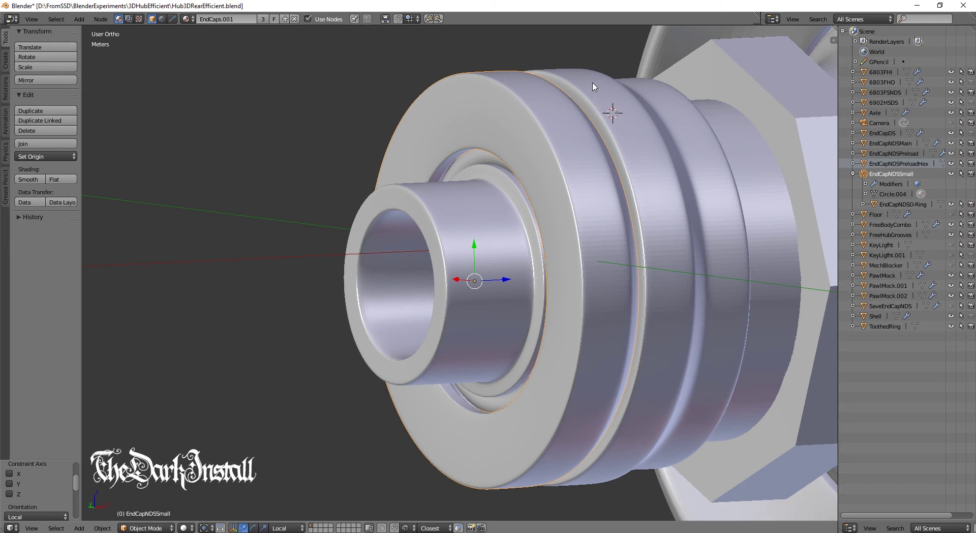
key(r)
key(x)
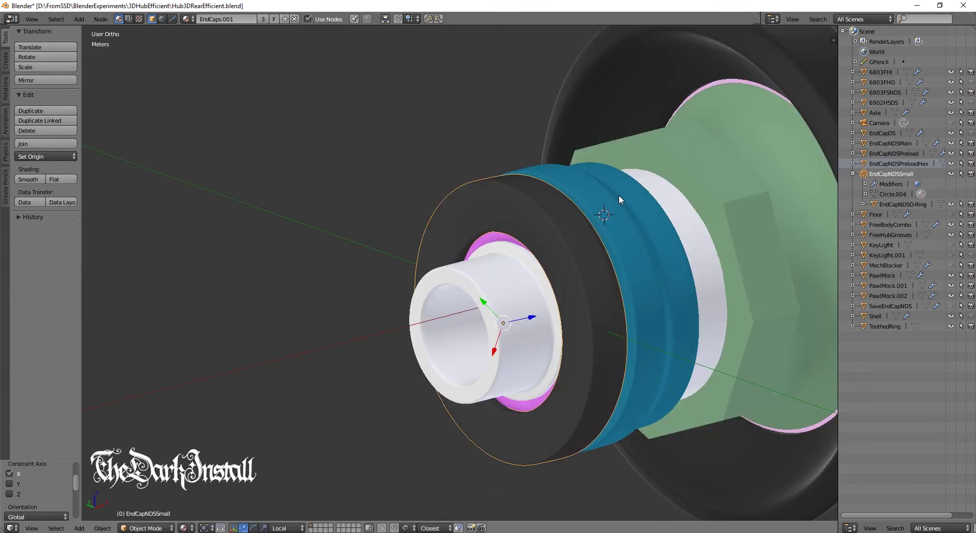
key(r)
key(x)
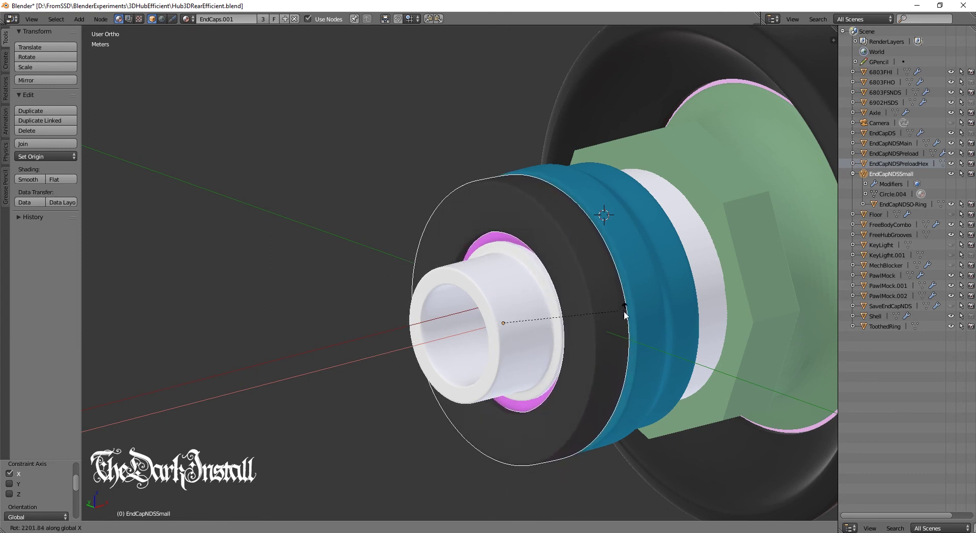
Step: Confirm the X rotation, then rotate EndCapNDSSmall about global X again in Front Ortho view
click(376, 232)
key(KP_1)
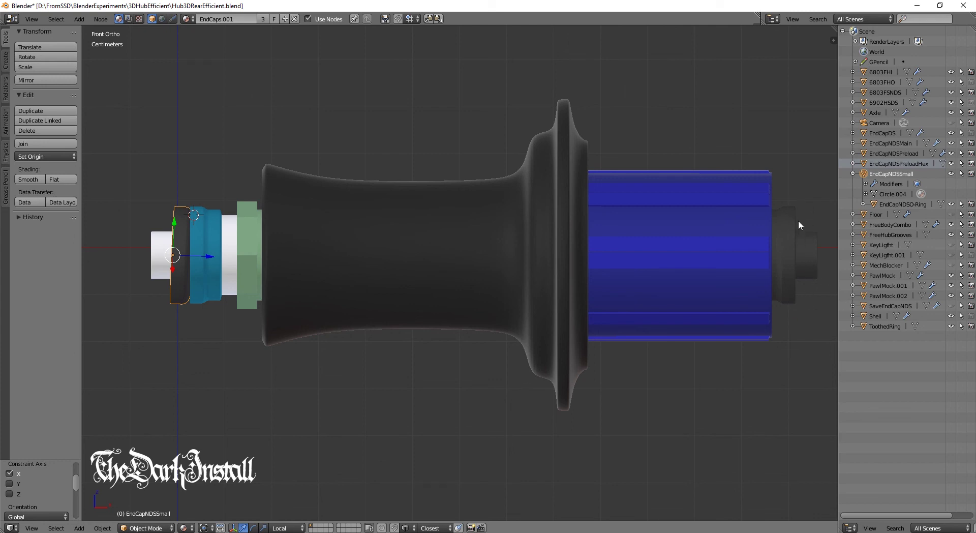
key(r)
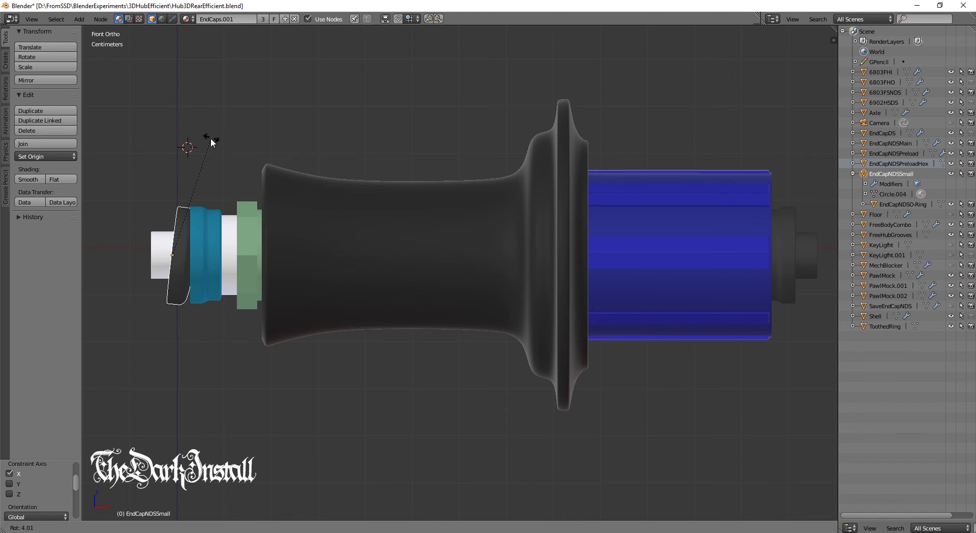
key(x)
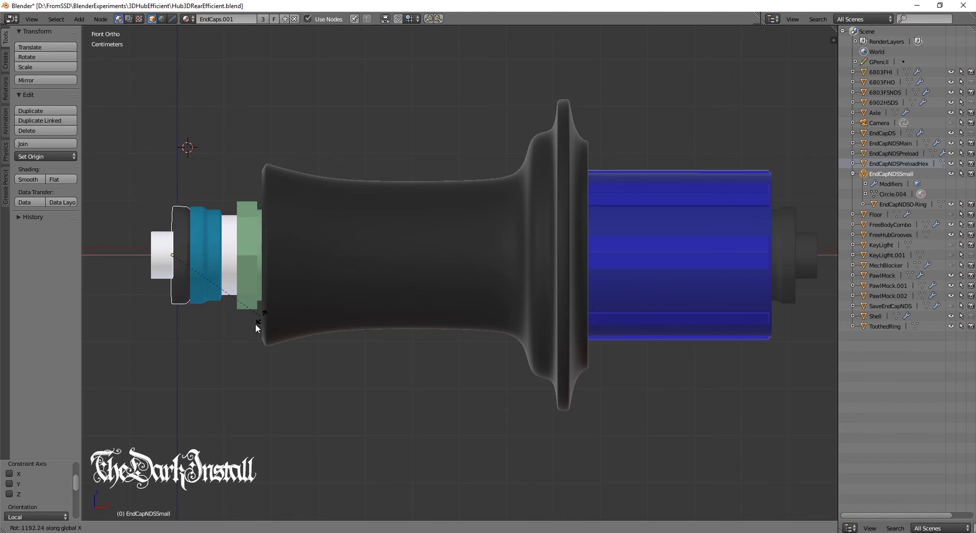
click(186, 152)
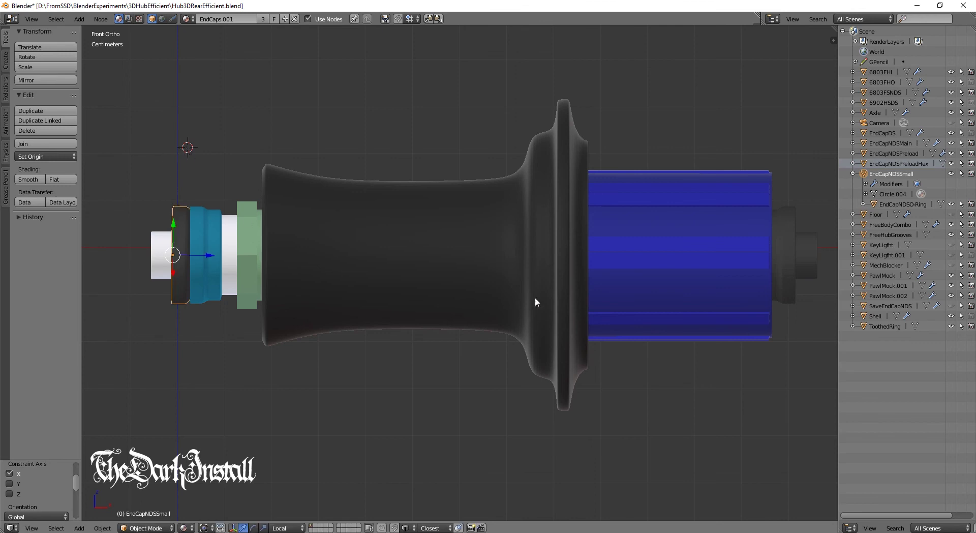